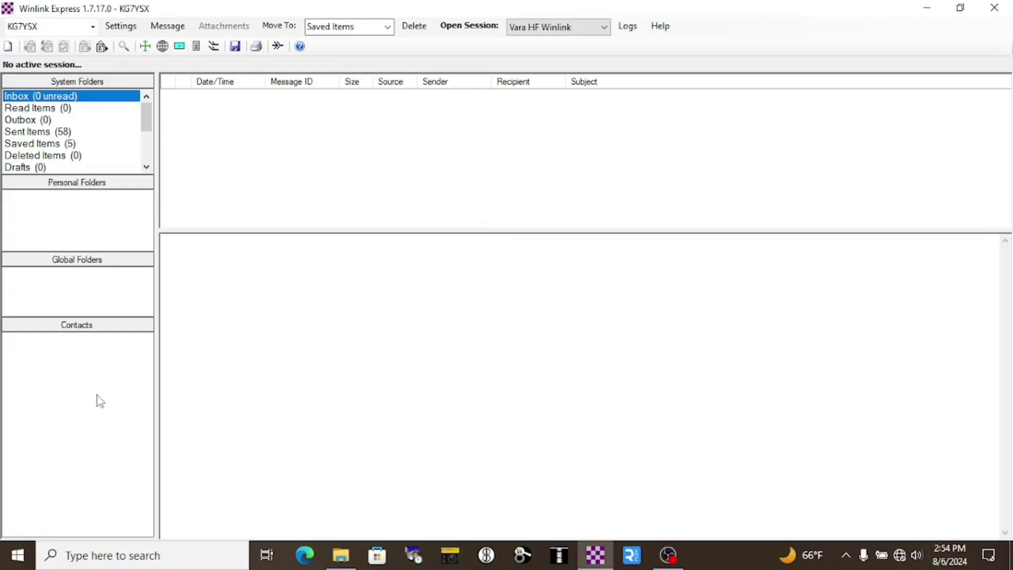
Step: Open Device Manager and expand Ports (COM & LPT) to find the USB Serial Device on COM10
click(21, 556)
right_click(25, 561)
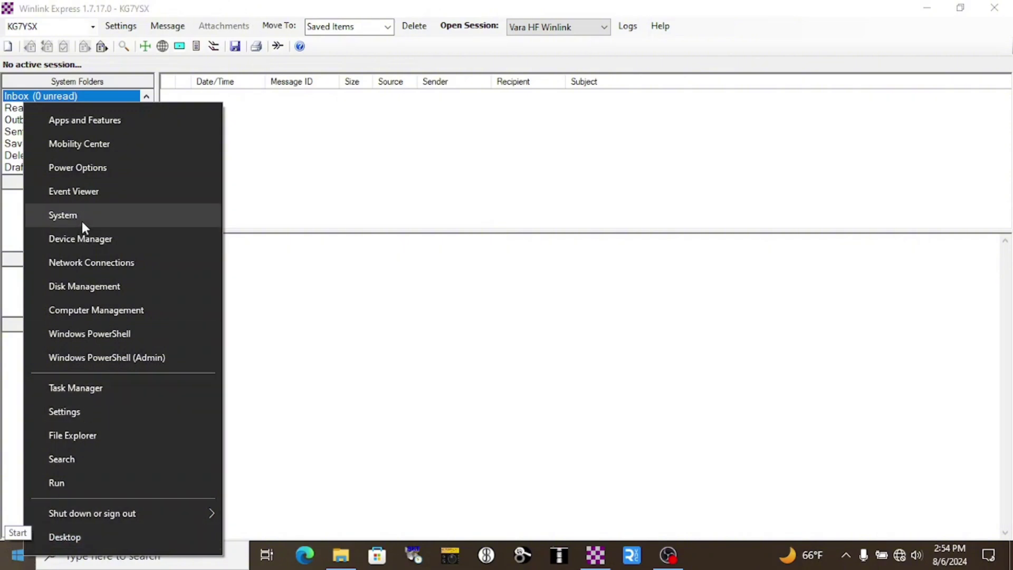
click(90, 240)
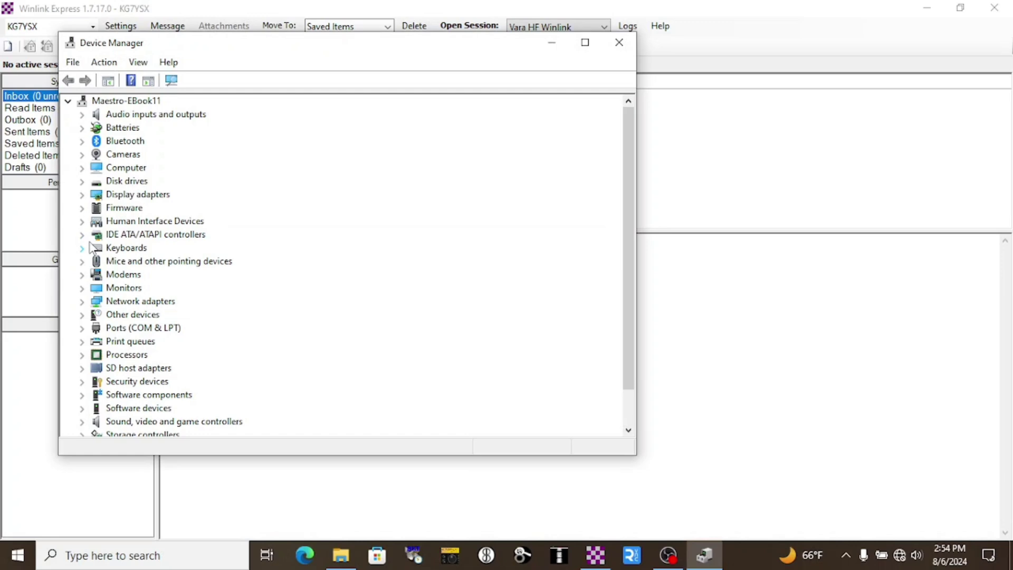
click(82, 328)
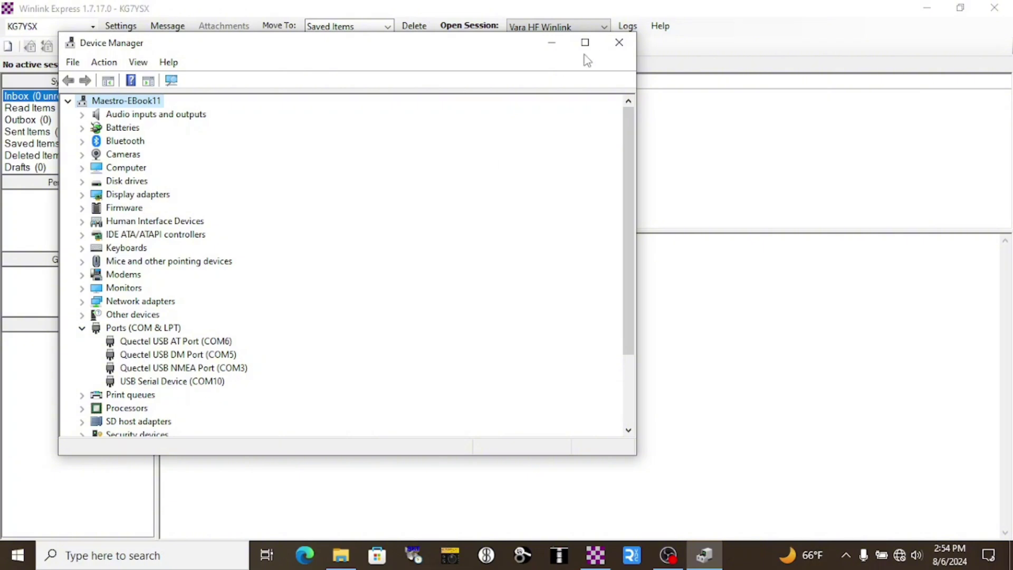
click(553, 42)
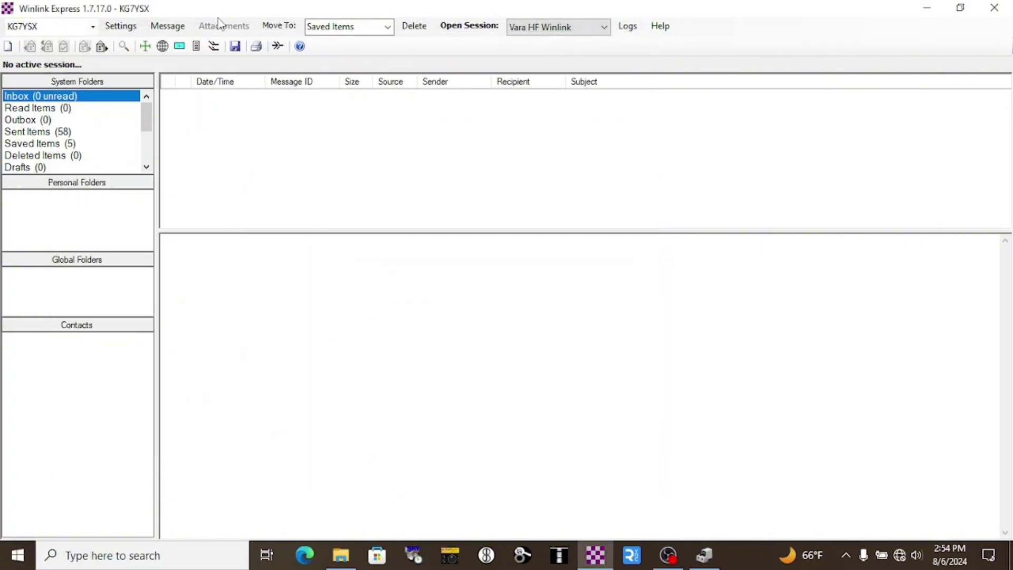
click(119, 27)
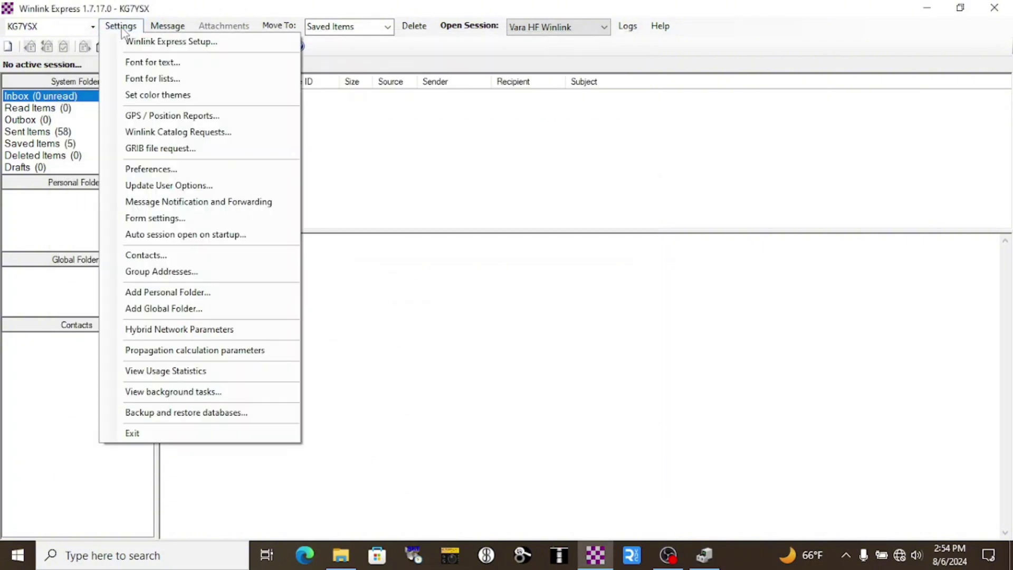
click(160, 117)
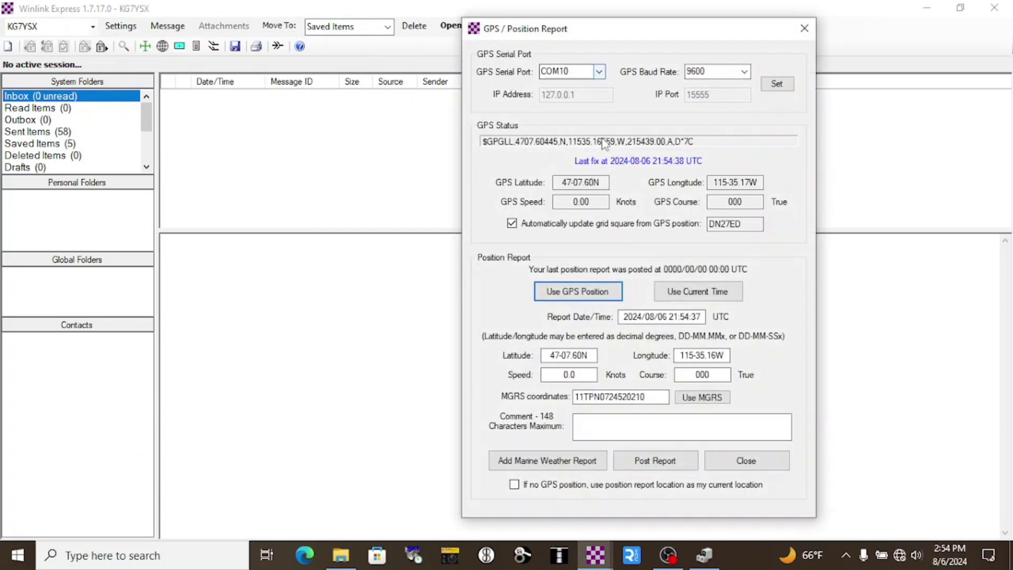
click(587, 299)
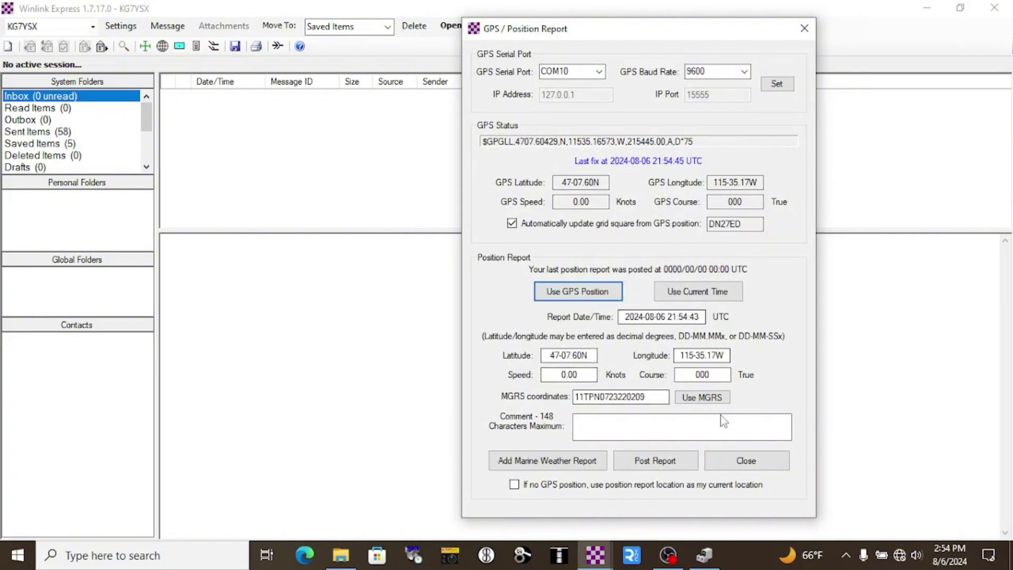
click(746, 461)
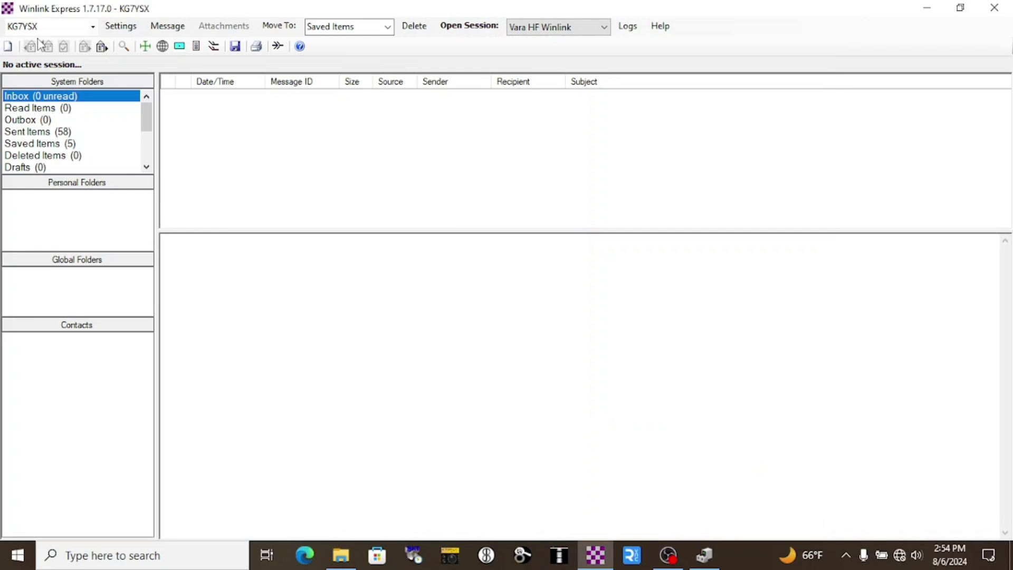
Step: Start a new message from the GENERAL Forms 'GPS Position Report.txt' standard template
click(8, 47)
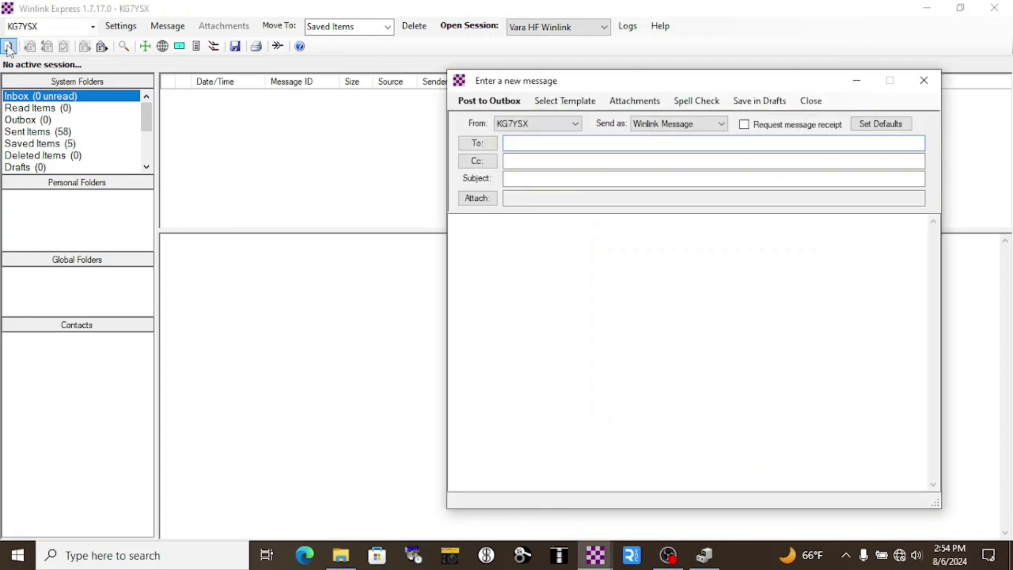
click(552, 112)
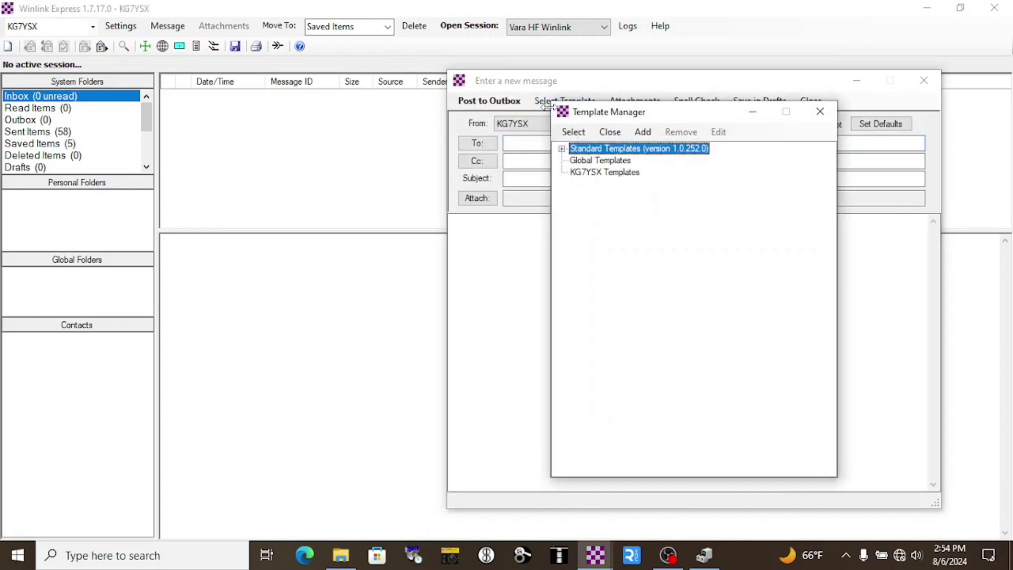
click(562, 149)
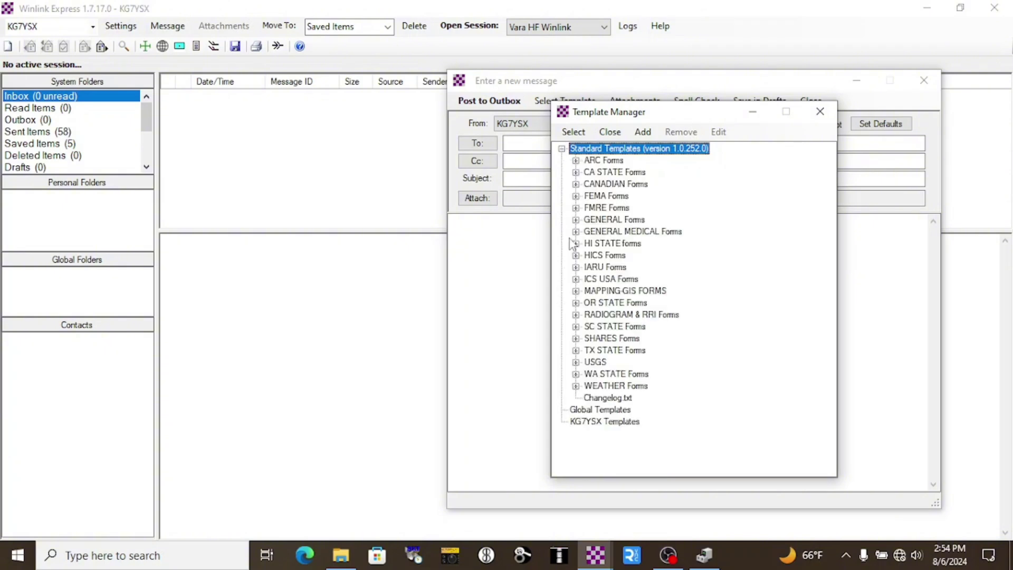
click(576, 220)
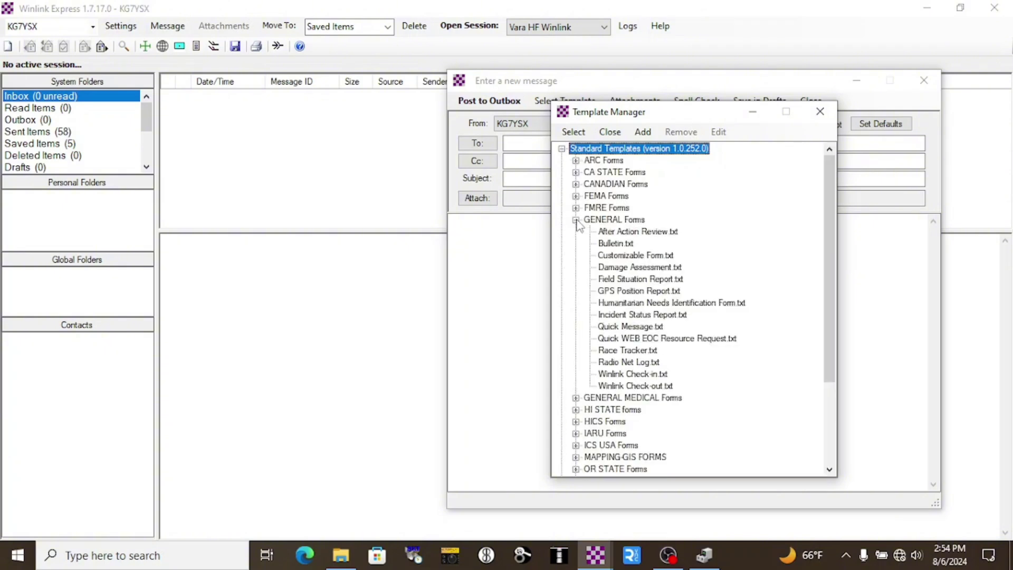
double_click(623, 291)
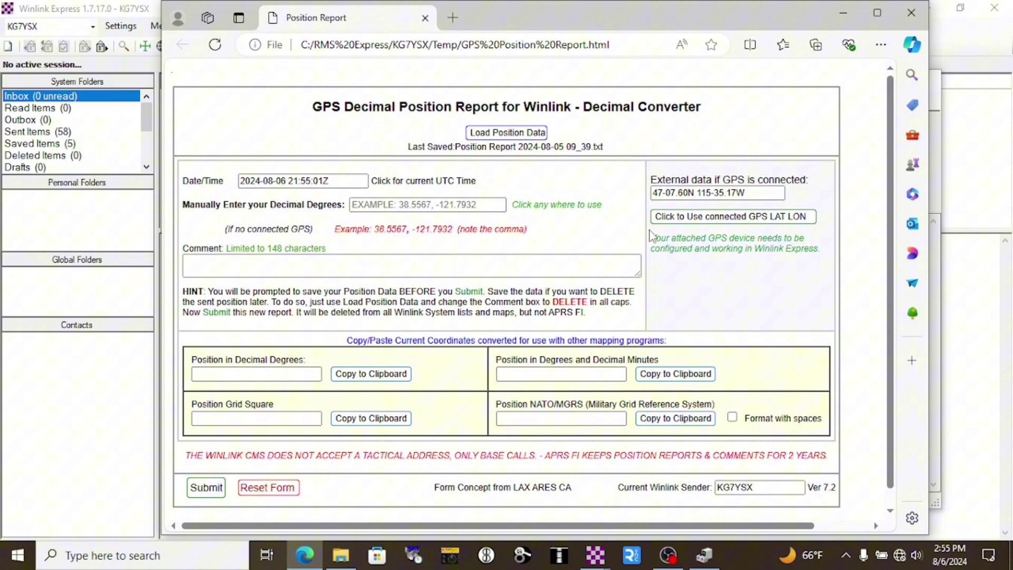
click(678, 224)
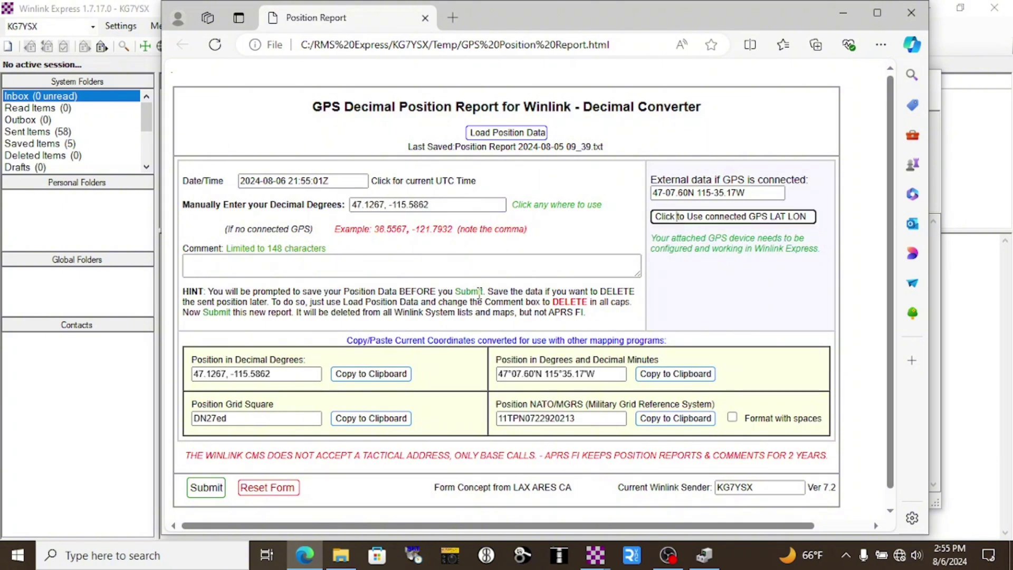
click(494, 265)
text(h)
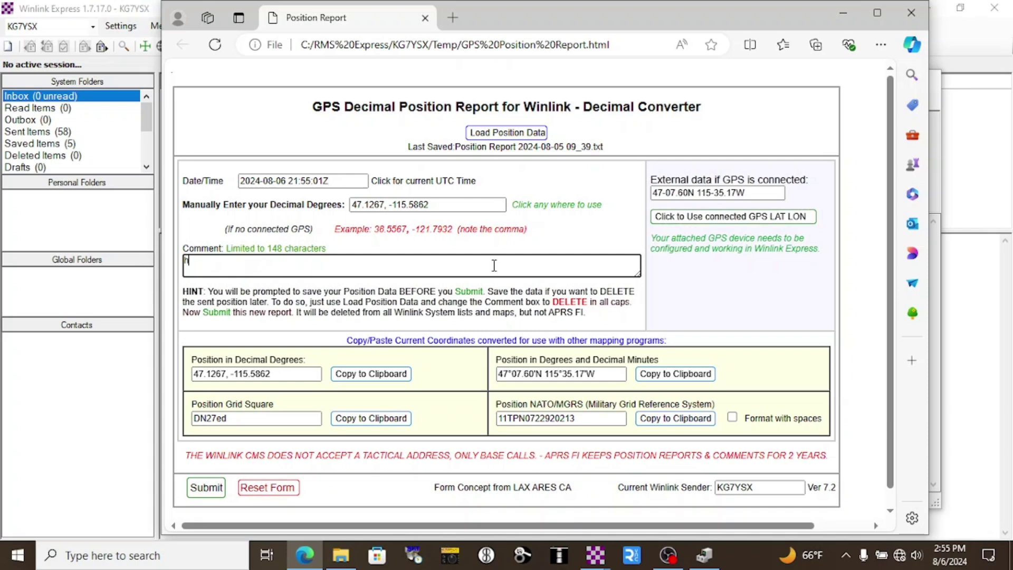
text(ere i am)
click(192, 488)
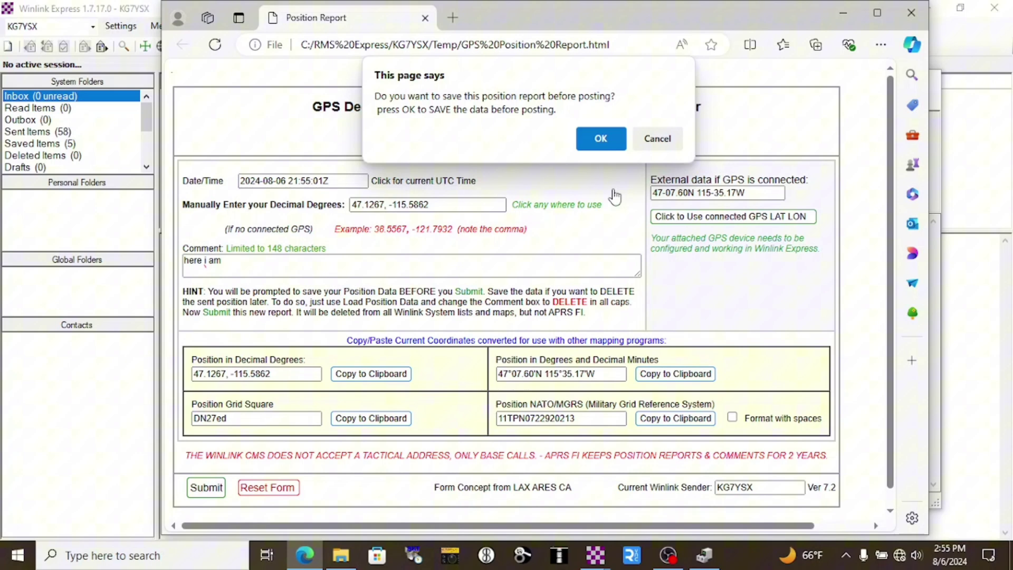
click(656, 137)
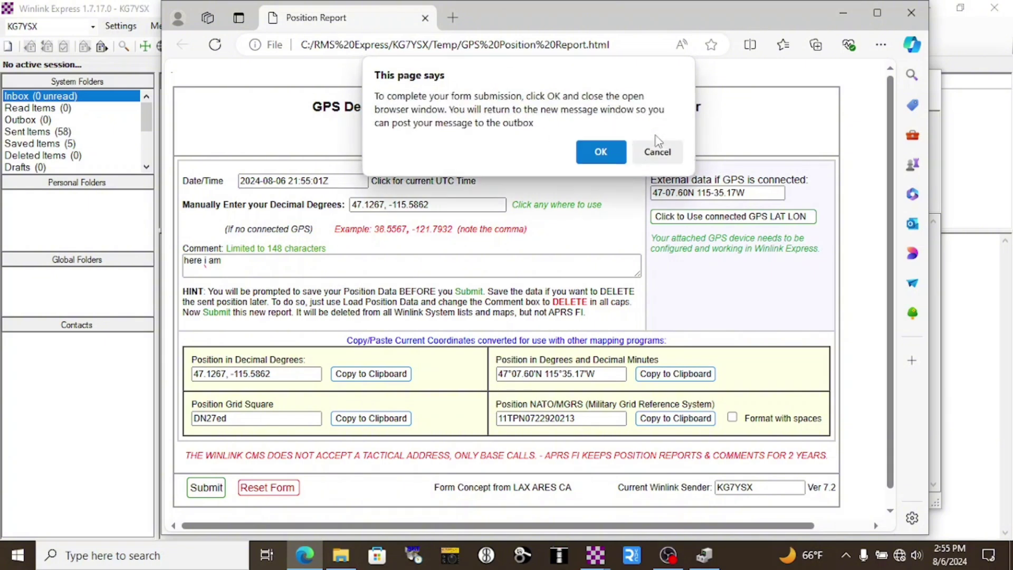
click(598, 152)
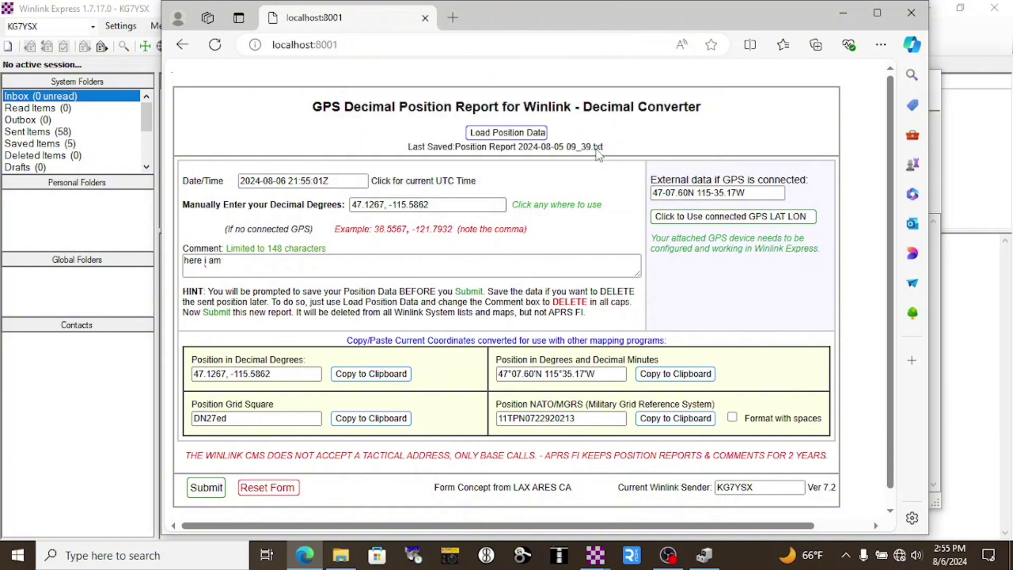
Step: Readdress the position report from QTH to the recipient's callsign, post it, and view the Outbox
click(424, 19)
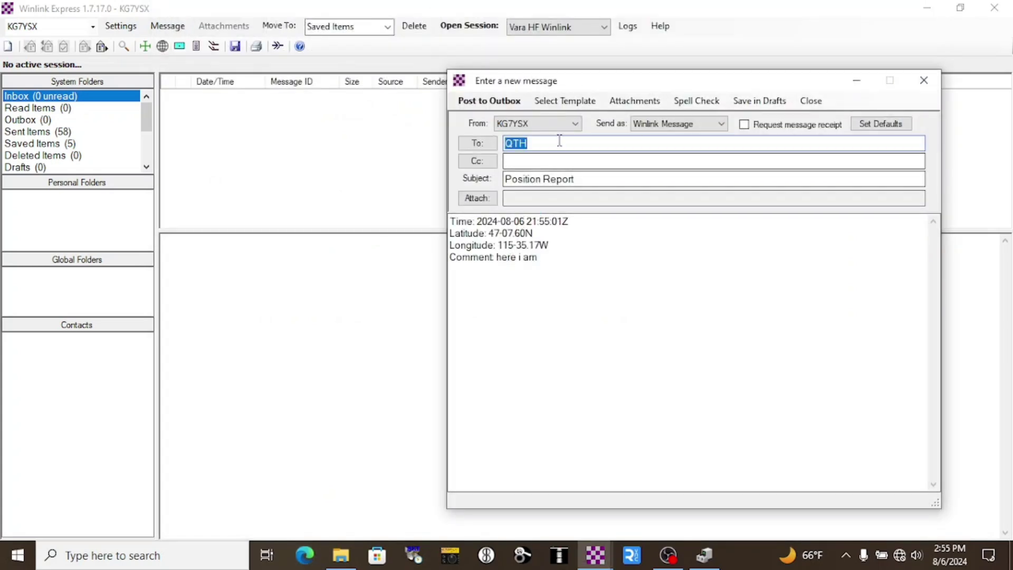
key(BackSpace)
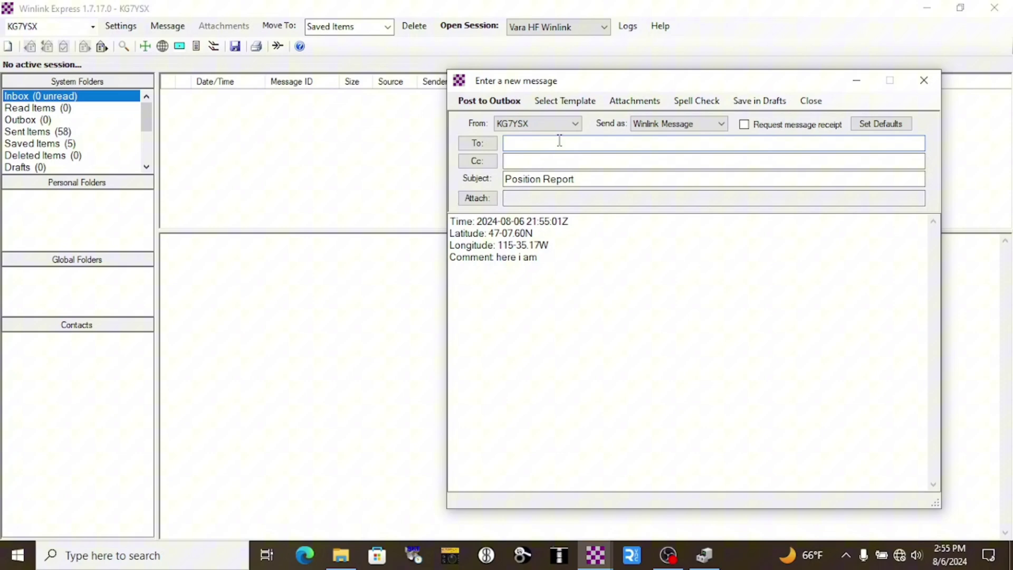
text(KD9SUV)
click(514, 103)
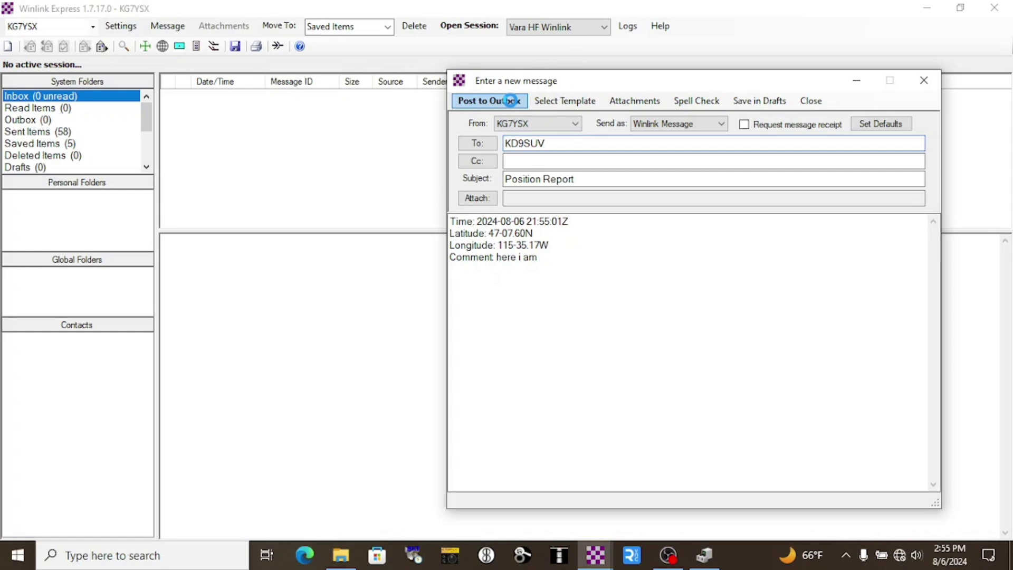
click(45, 122)
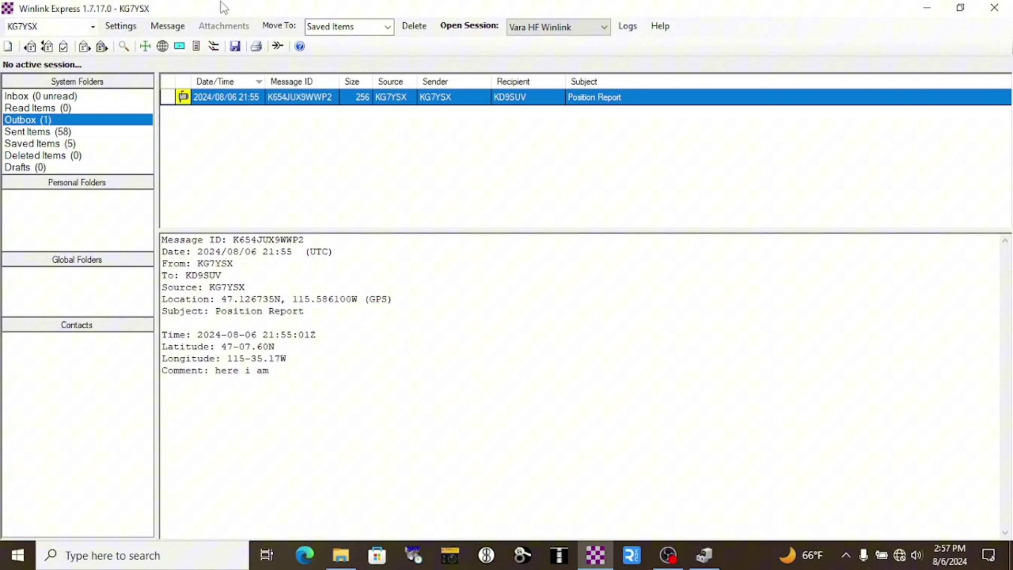
Step: Post a catalog request for BBCTOP news and the WX_US FPUS66.KOTX forecast to the Outbox
click(122, 29)
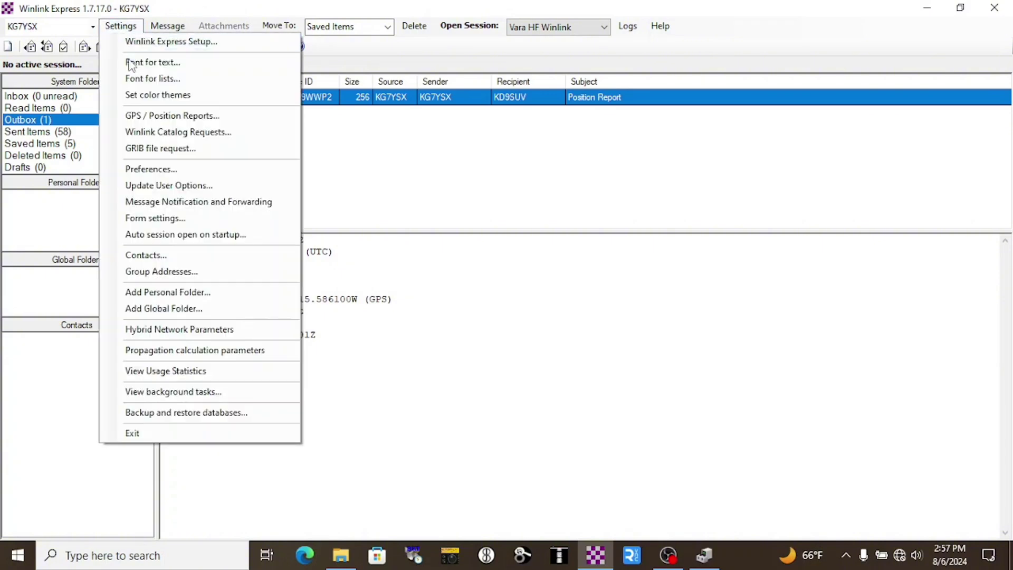
click(157, 133)
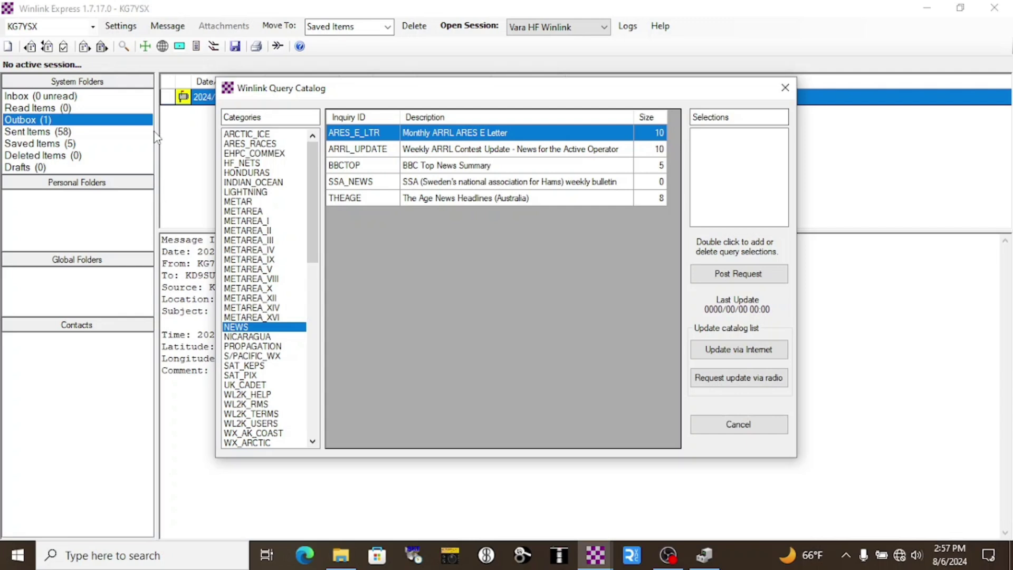
double_click(445, 168)
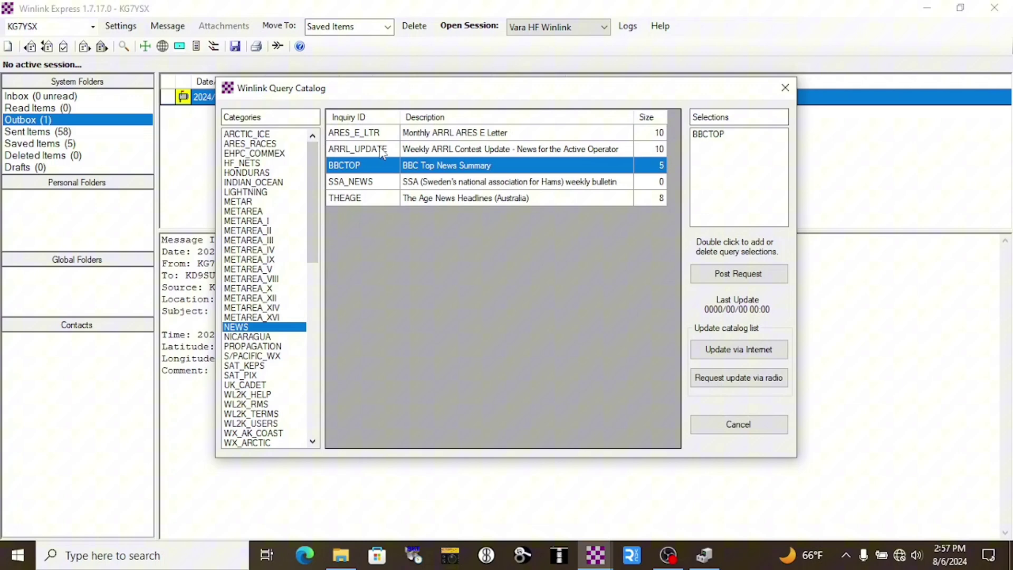
drag(311, 178, 308, 351)
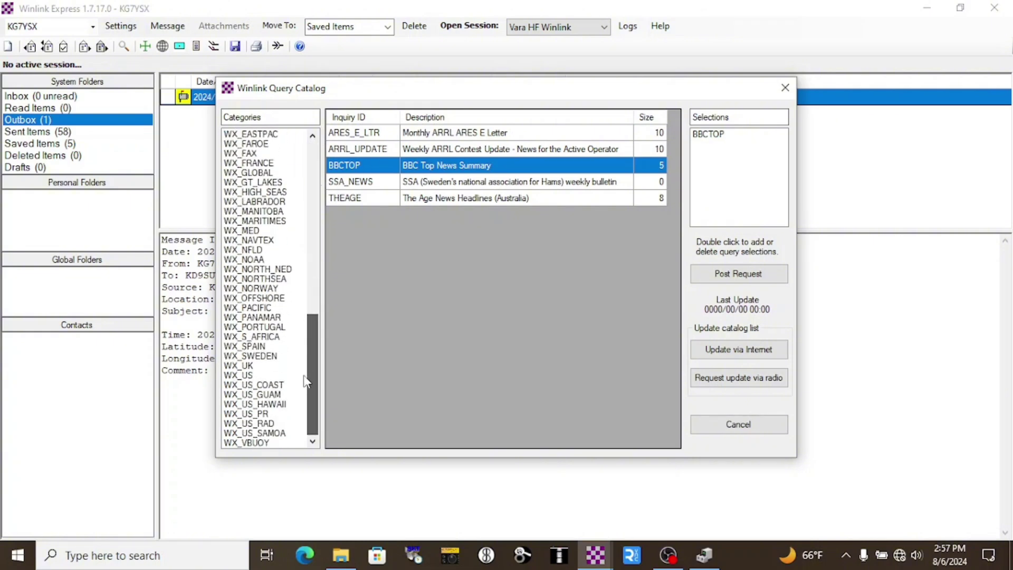
click(245, 376)
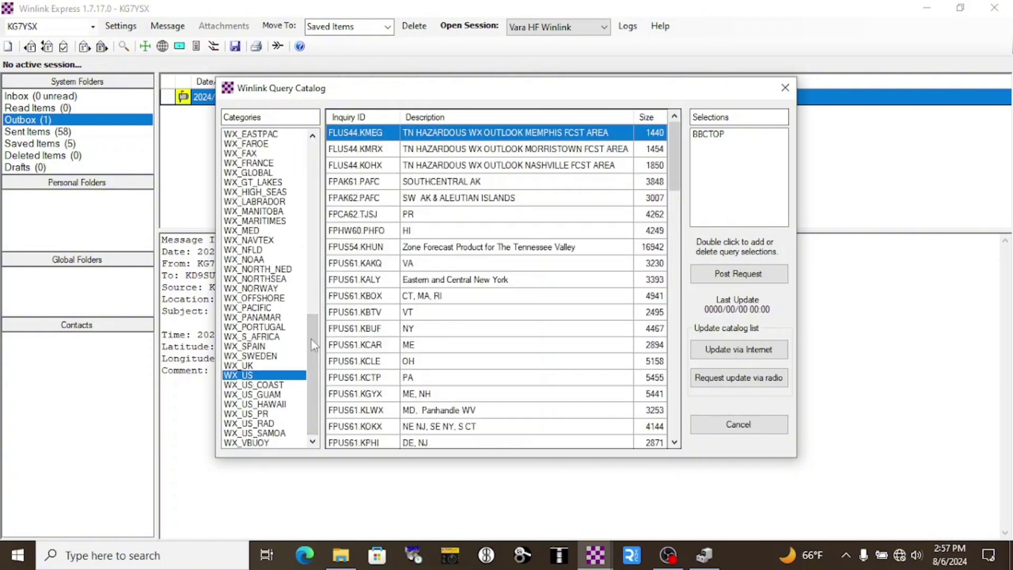
drag(678, 149, 677, 401)
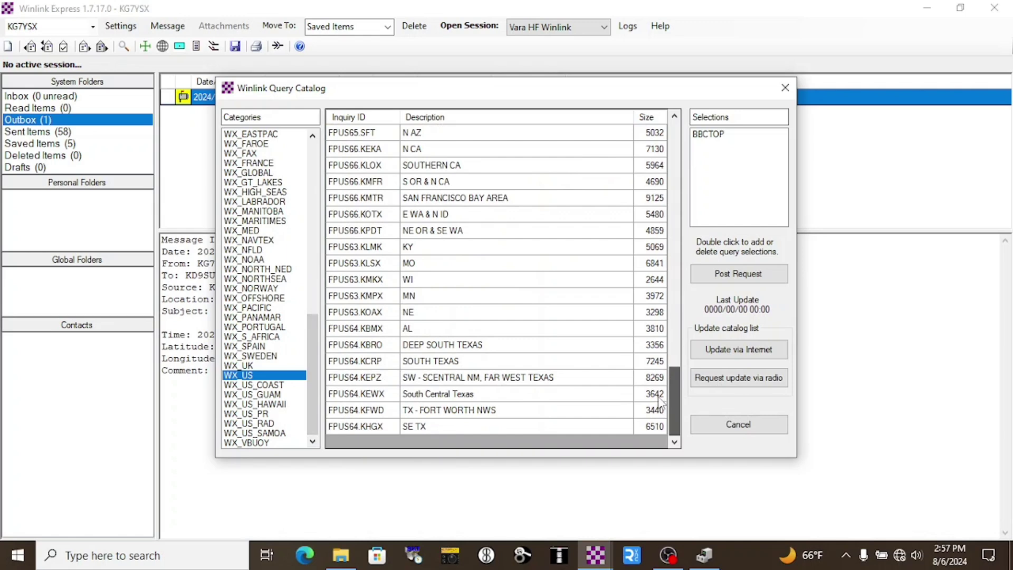
double_click(445, 216)
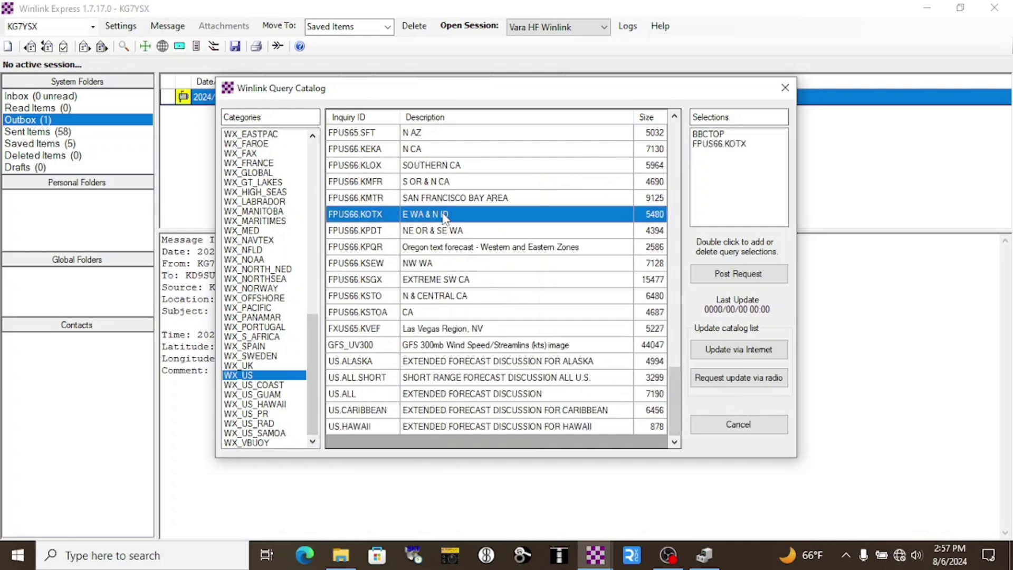
click(740, 275)
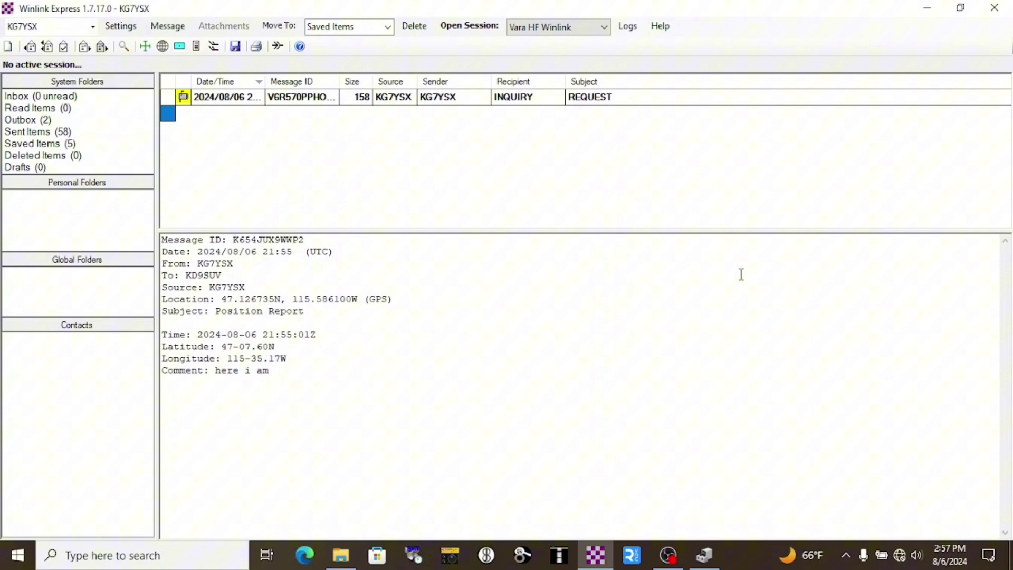
ctrl+click(470, 100)
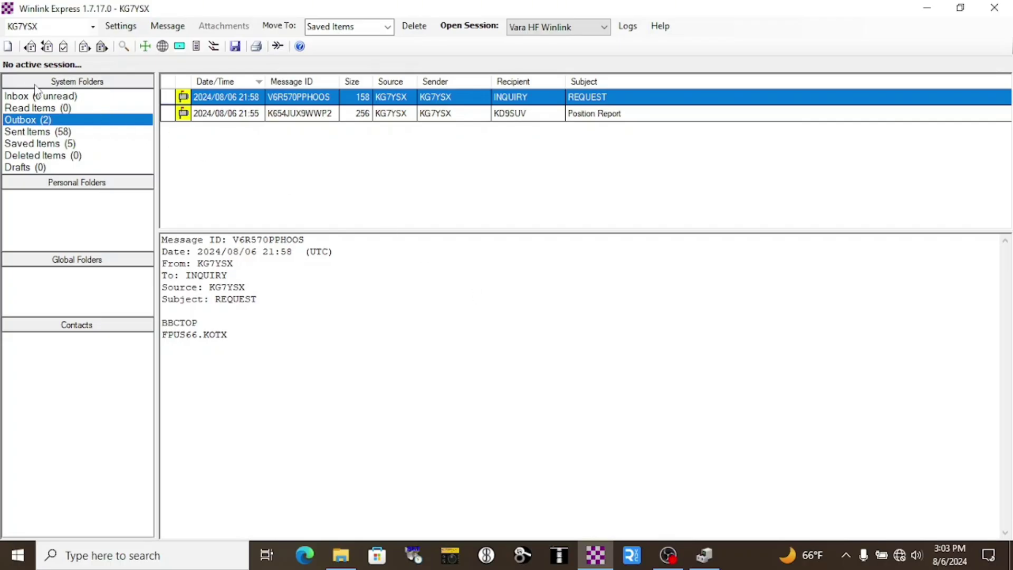
Step: Draft a HELLO message to the phone's vzwpix.com and mms.att.net MMS addresses and post it
click(8, 47)
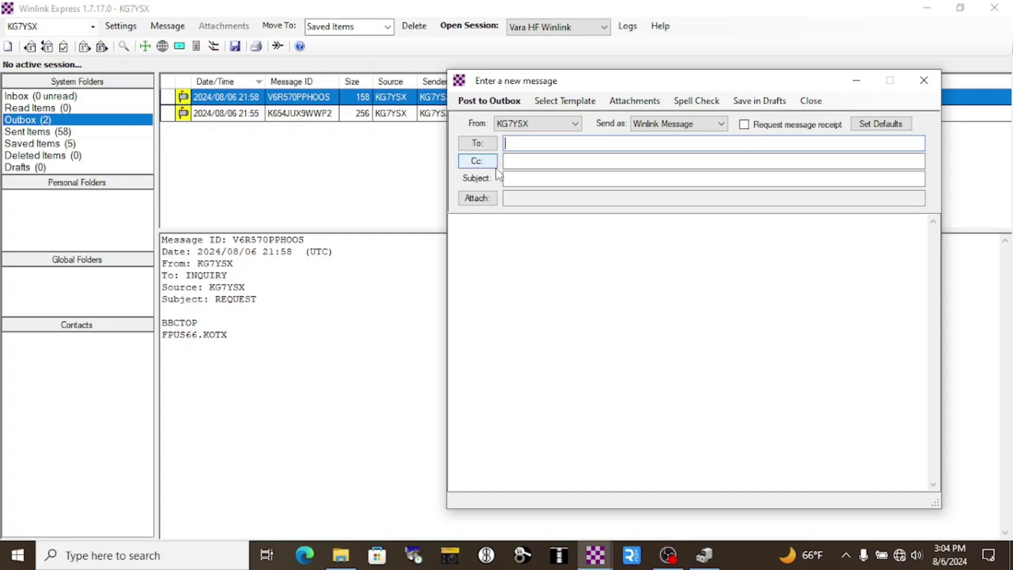
text(5555555555@)
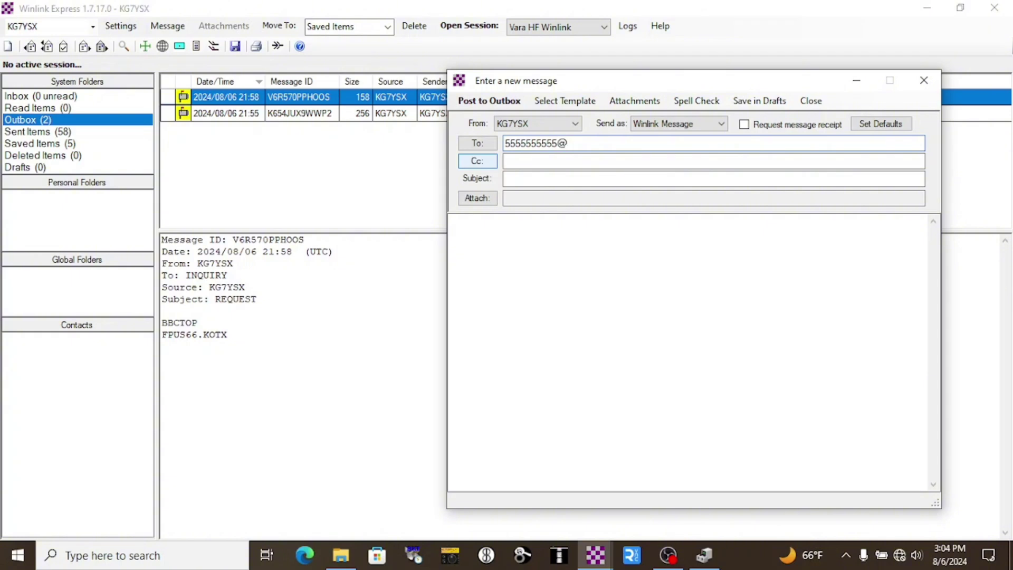
text(vzwpix.com, 5555555555)
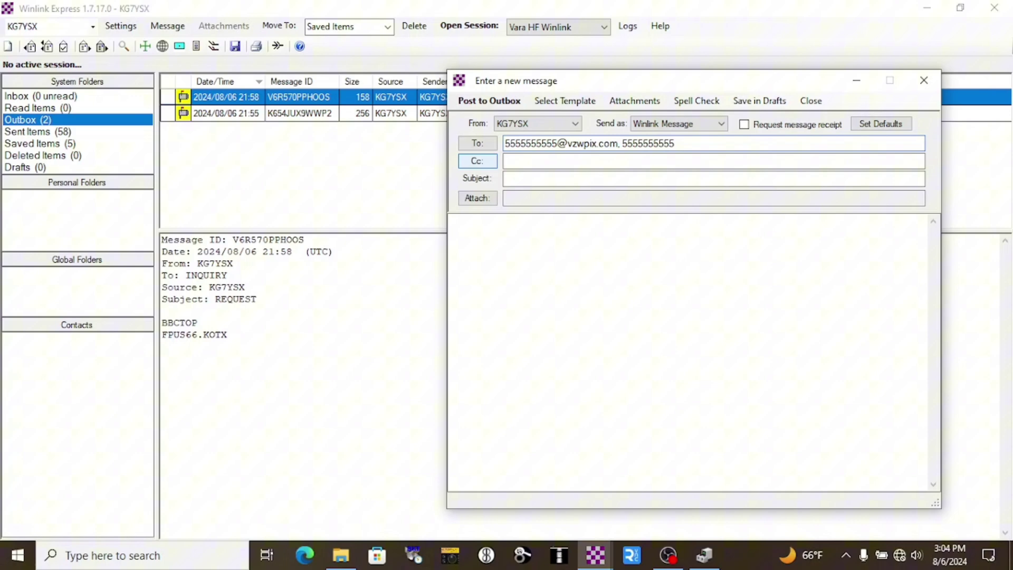
text(@mms.att.net)
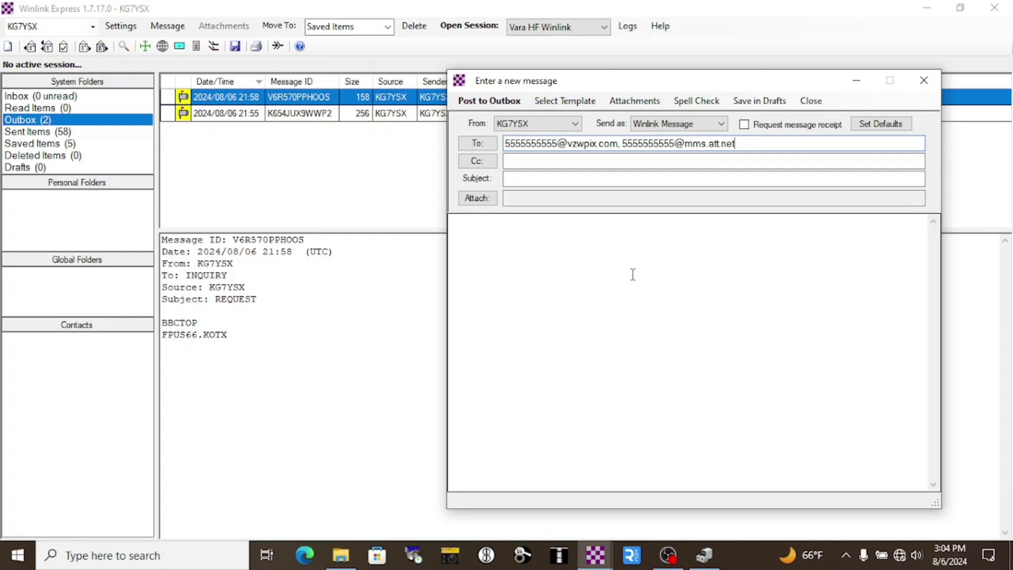
click(636, 275)
text(HELLO)
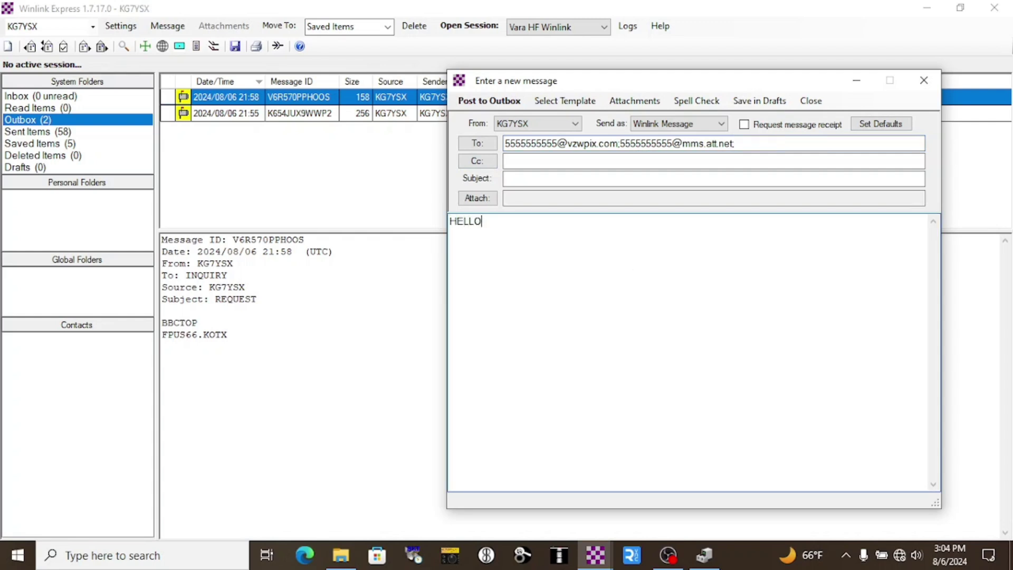
click(508, 105)
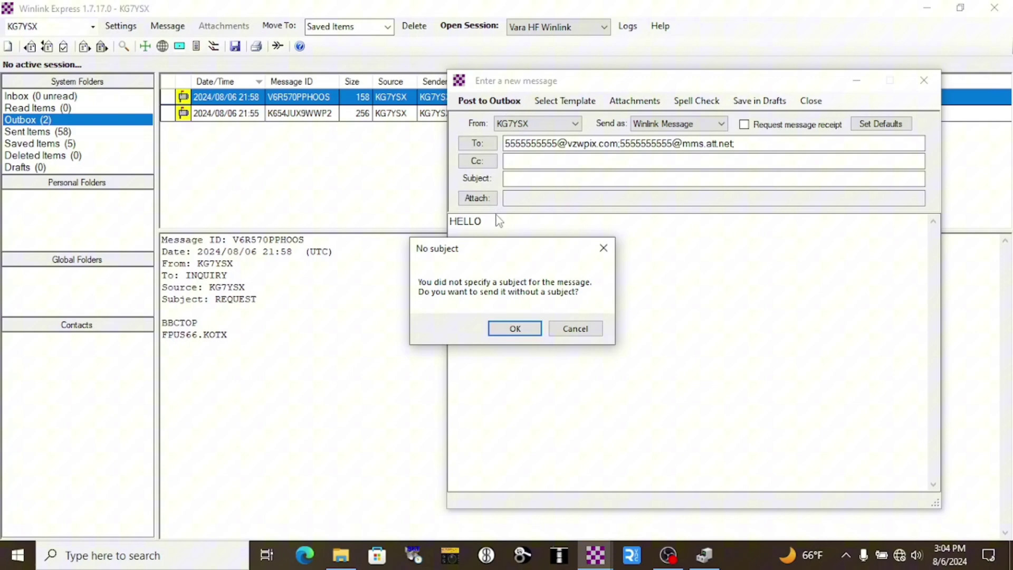
Step: Confirm posting the HELLO message without a subject, then read the Saildocs info reply in the Inbox
click(500, 327)
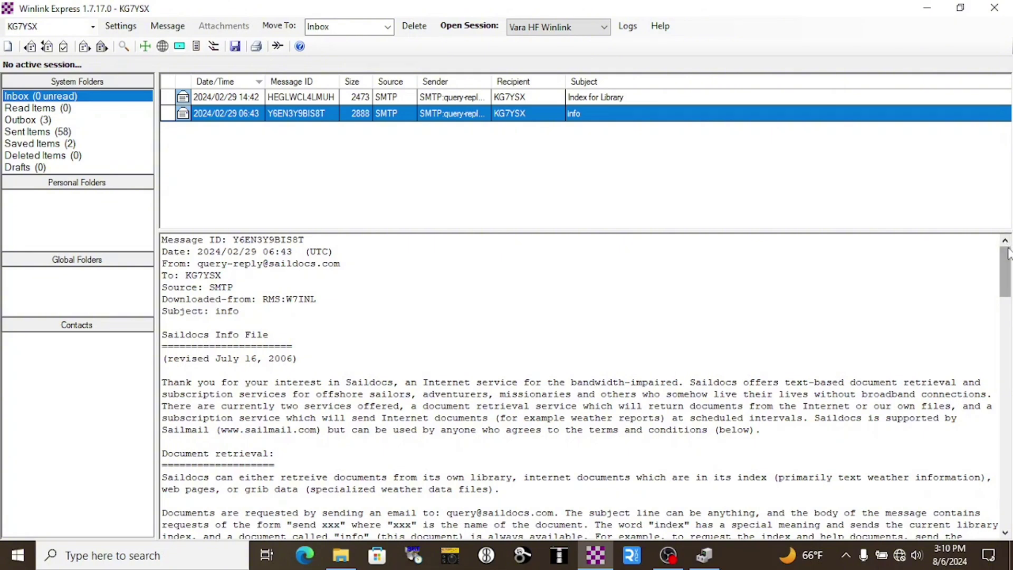
drag(1008, 252, 1007, 284)
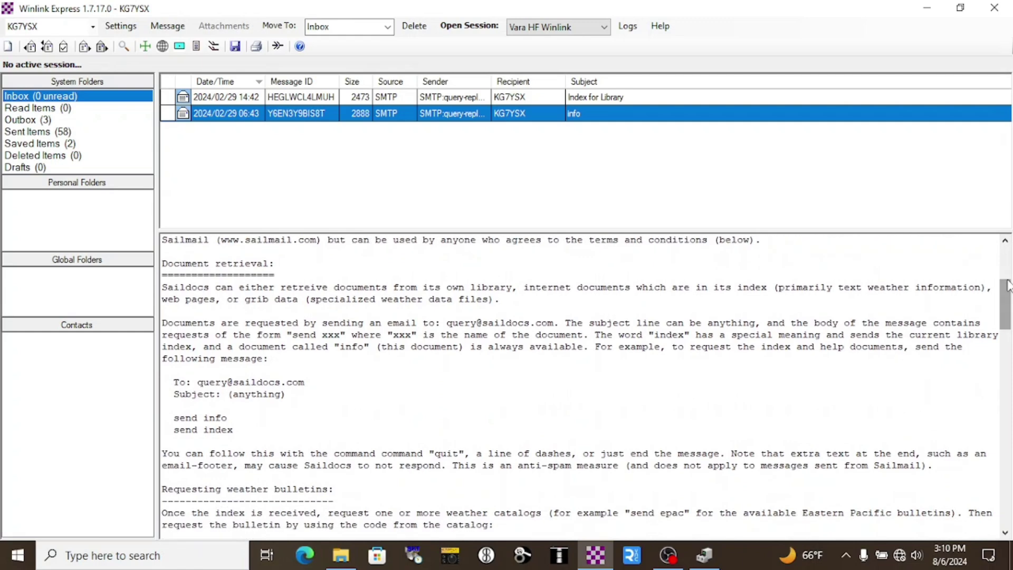
click(8, 48)
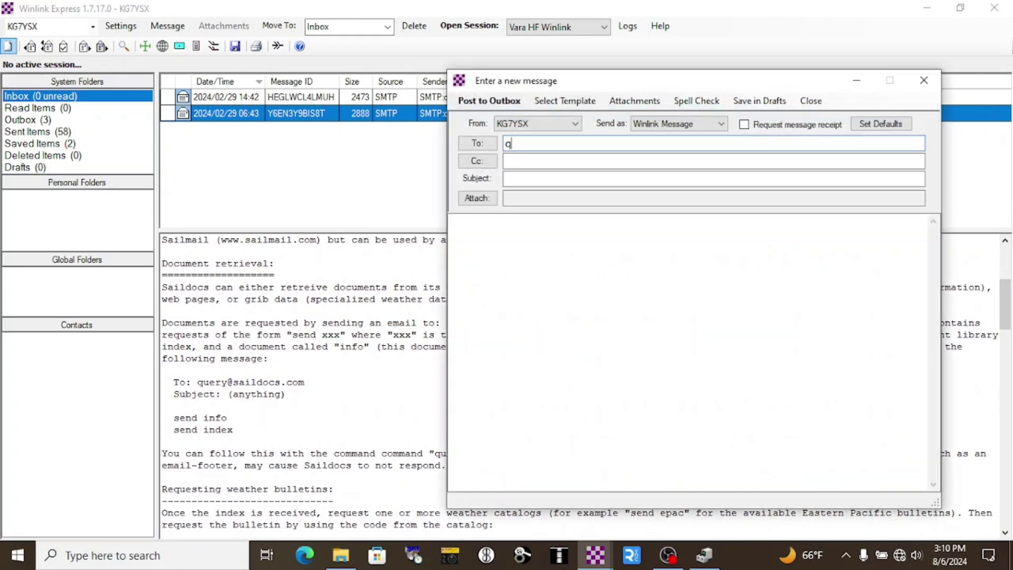
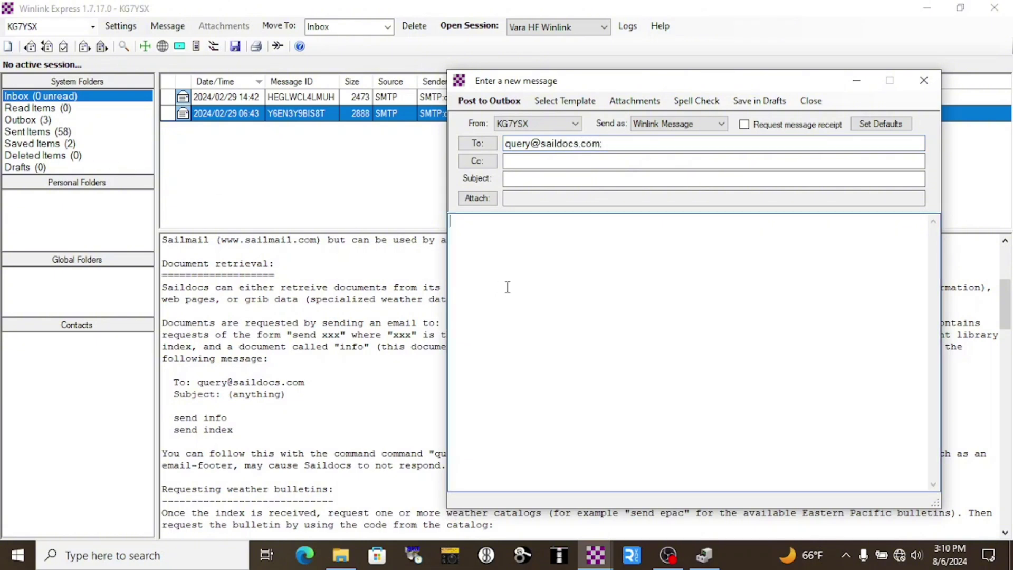
click(507, 287)
text(send info)
key(Return)
text(send index)
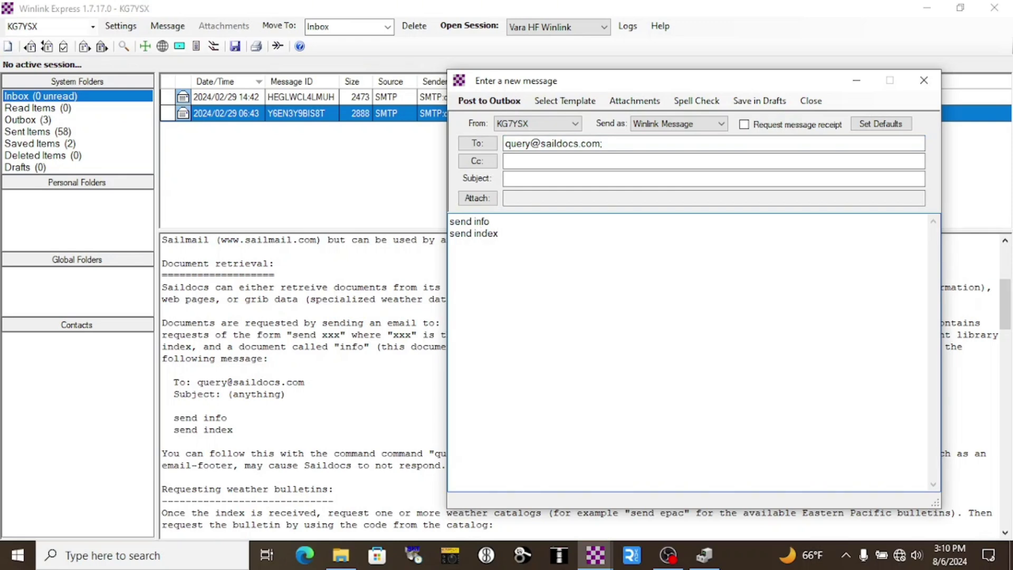
click(378, 221)
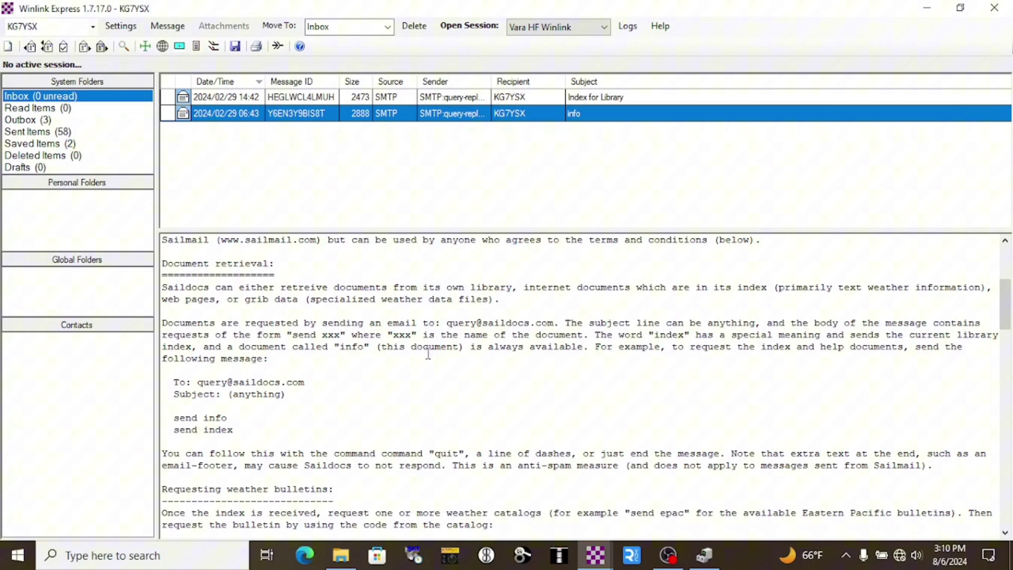
Step: Open the Saildocs 'Index for Library' reply and scroll through its document list
click(462, 101)
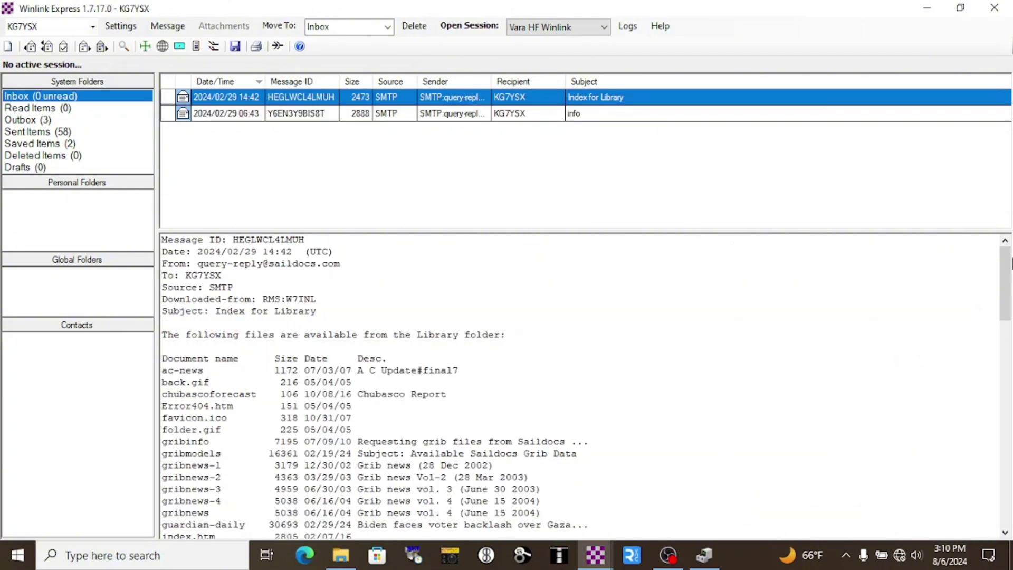
drag(1004, 288, 1004, 457)
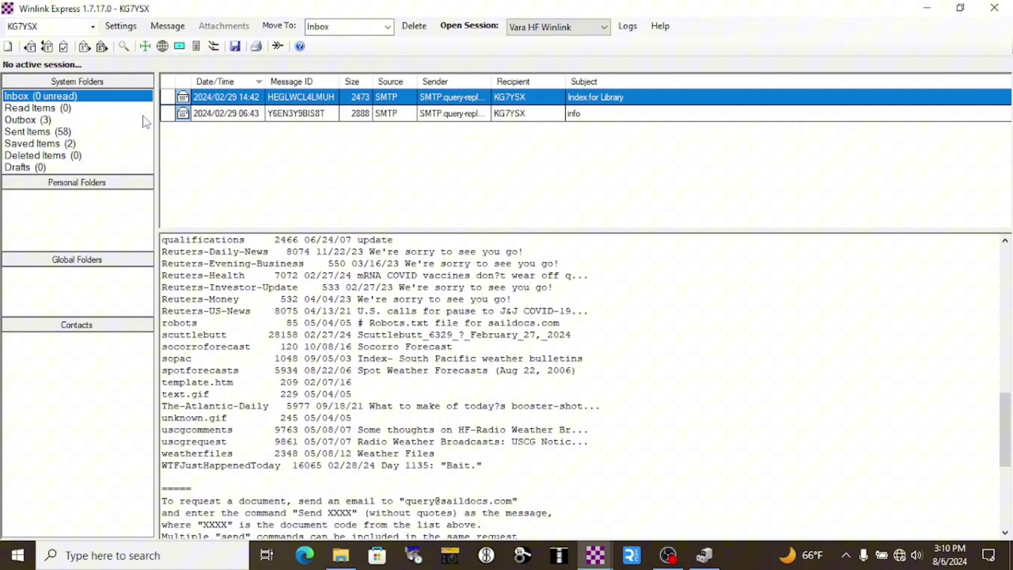
click(595, 555)
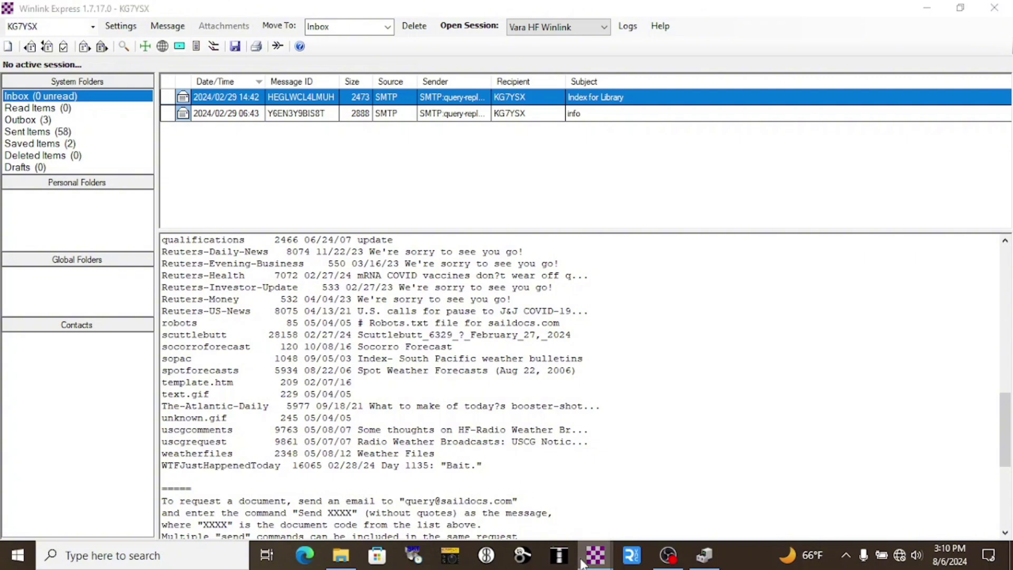
click(656, 492)
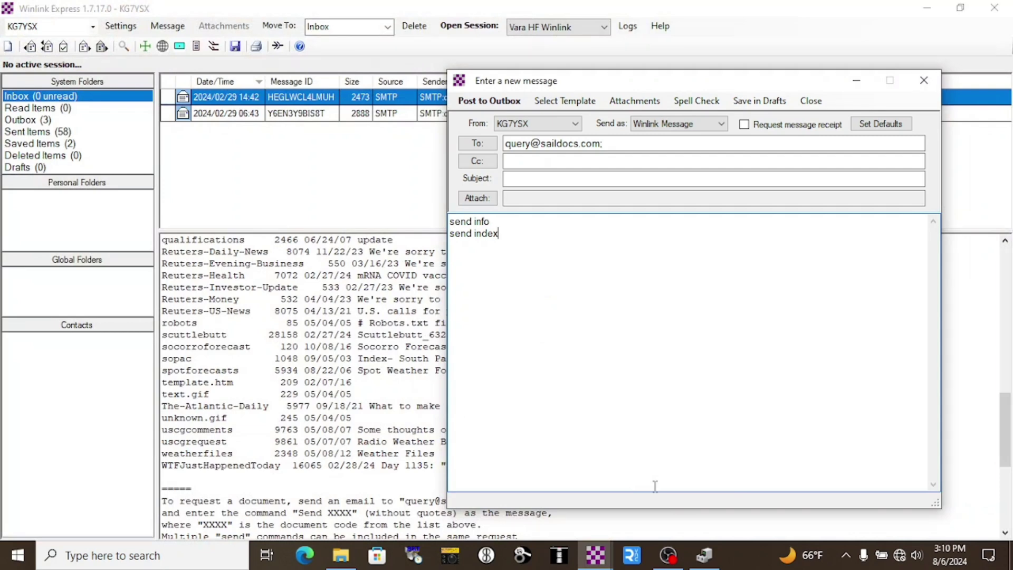
key(Return)
click(343, 128)
click(344, 113)
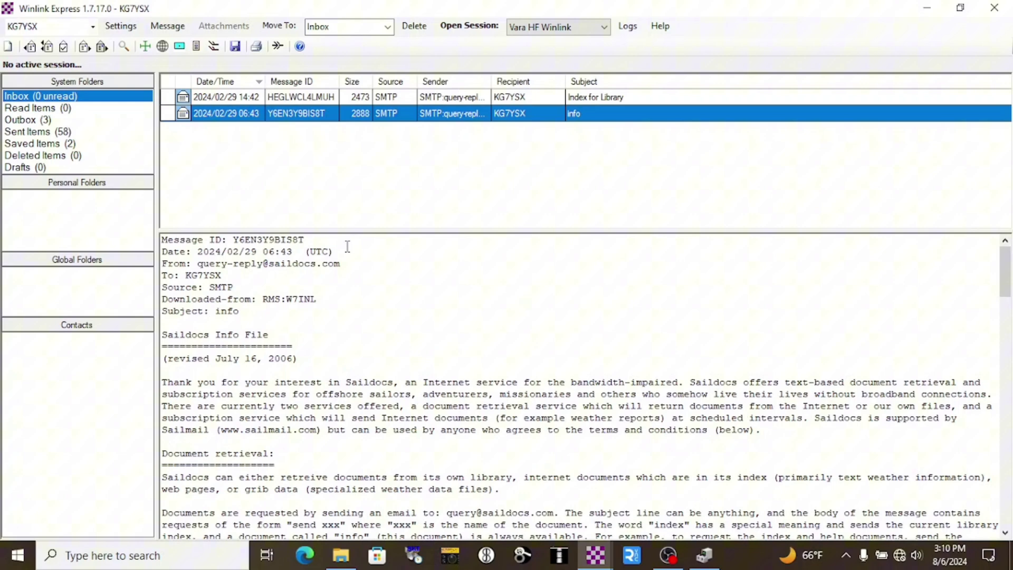
drag(1005, 272, 1005, 358)
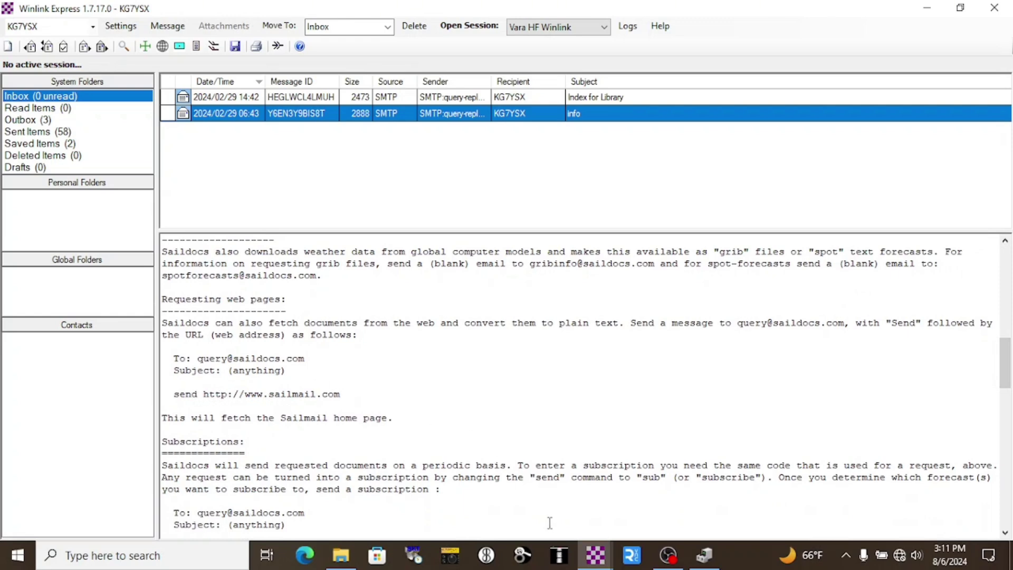
click(586, 552)
click(665, 486)
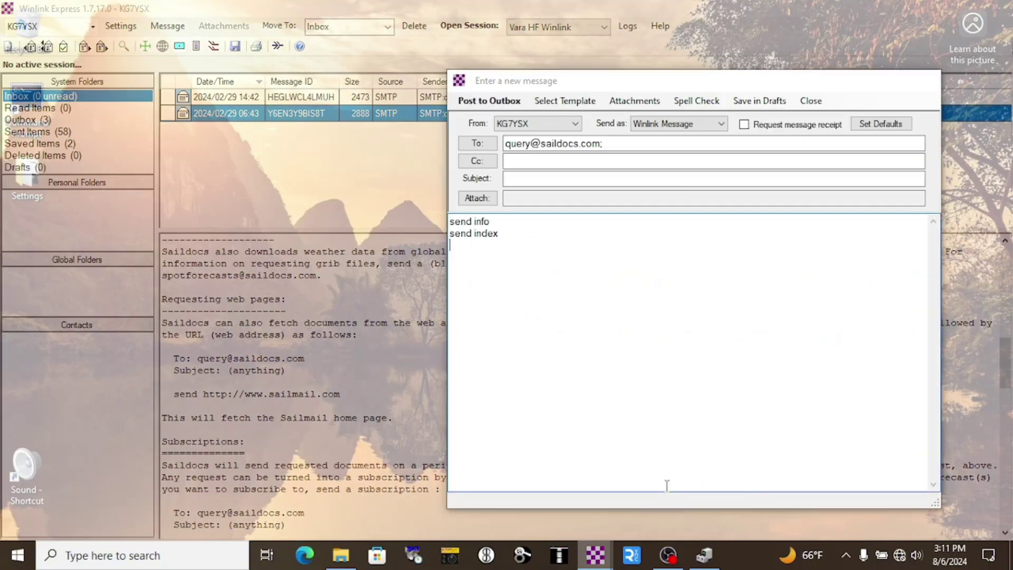
text(send )
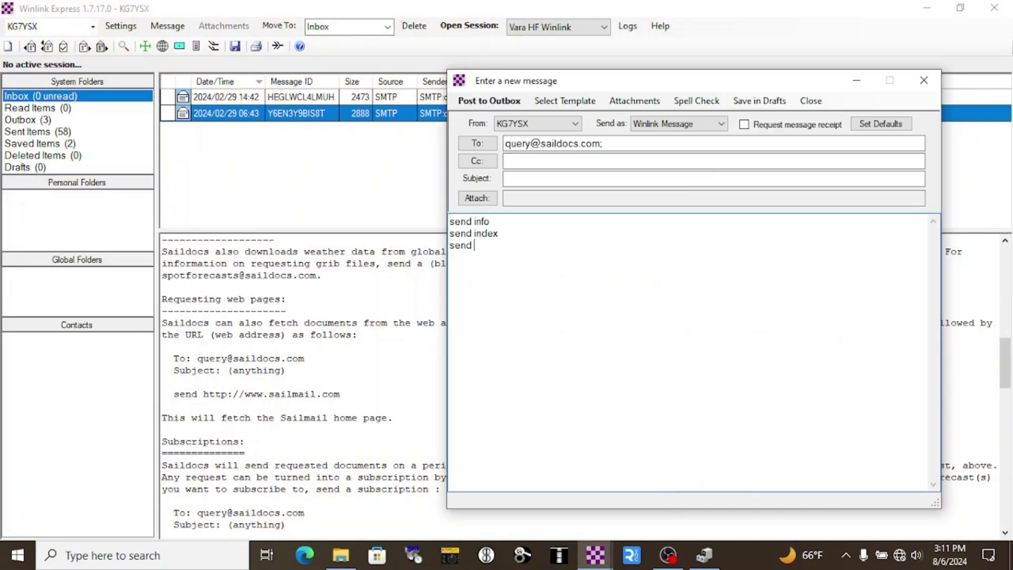
text(https://newsasfacts.com)
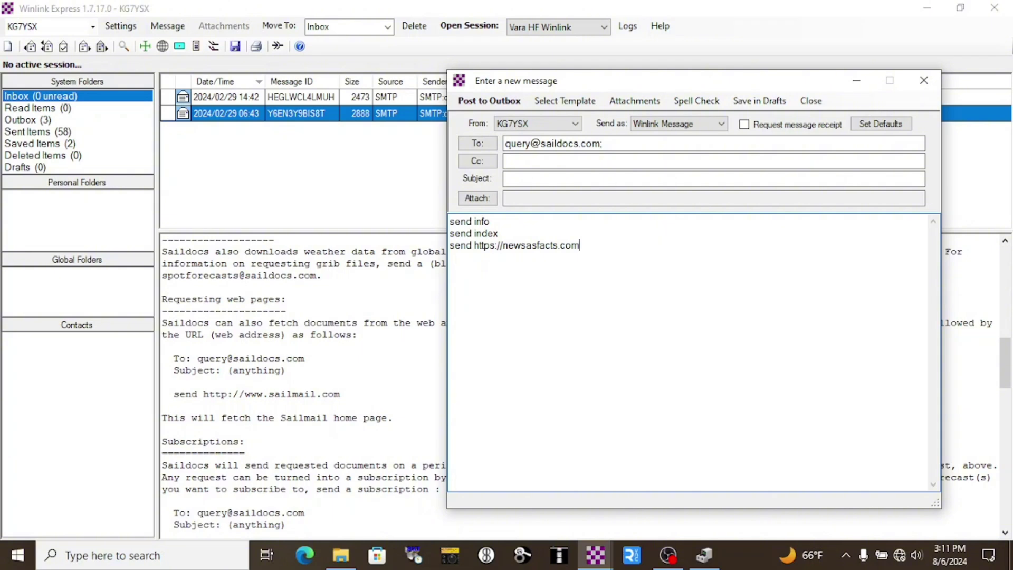
click(500, 101)
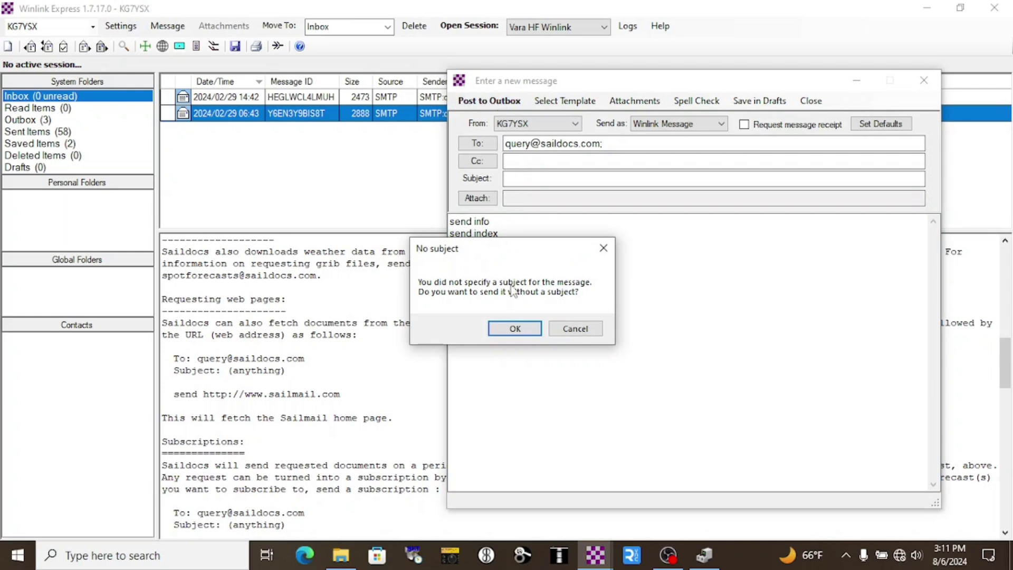
Step: Confirm posting the Saildocs request without a subject, queuing a fourth Outbox message
click(515, 329)
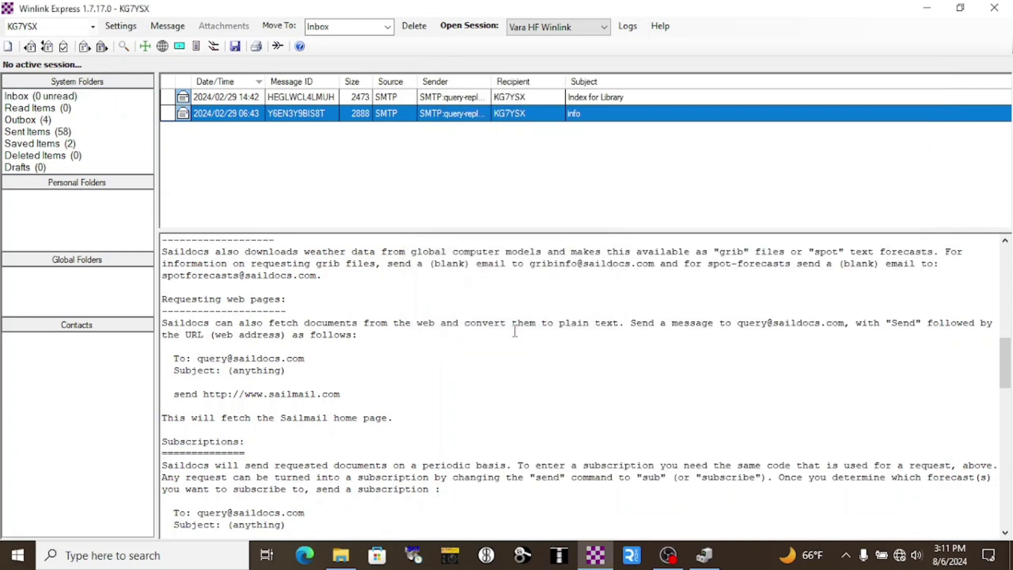